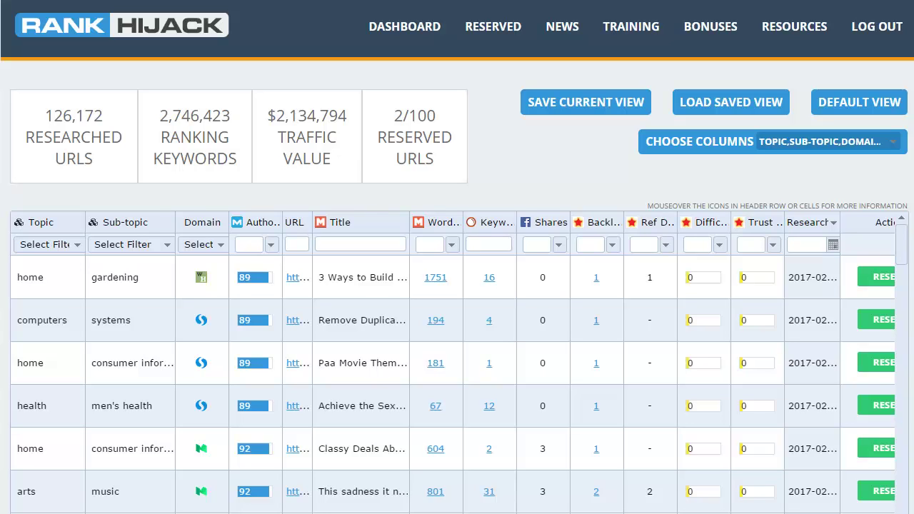
Download the wormery article's 16-keyword list, view keywords (10).txt in a resized Notepad, then close it
click(891, 143)
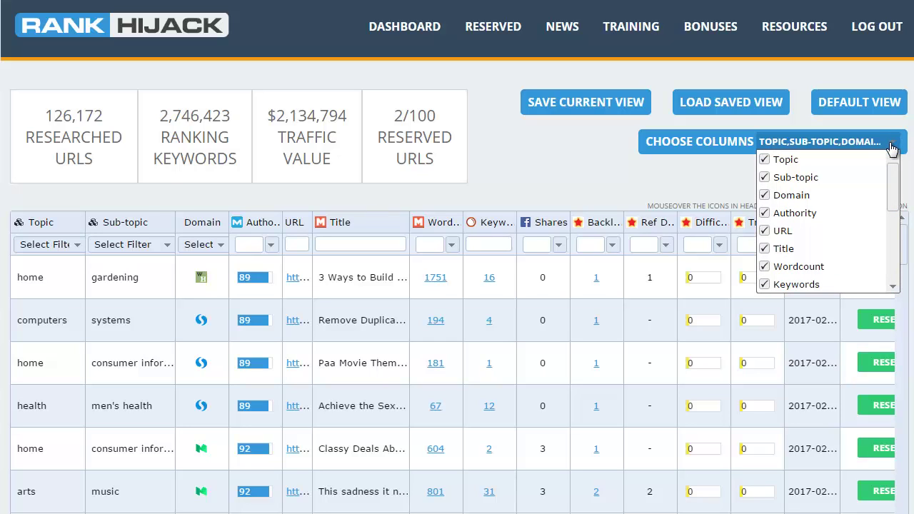
click(697, 174)
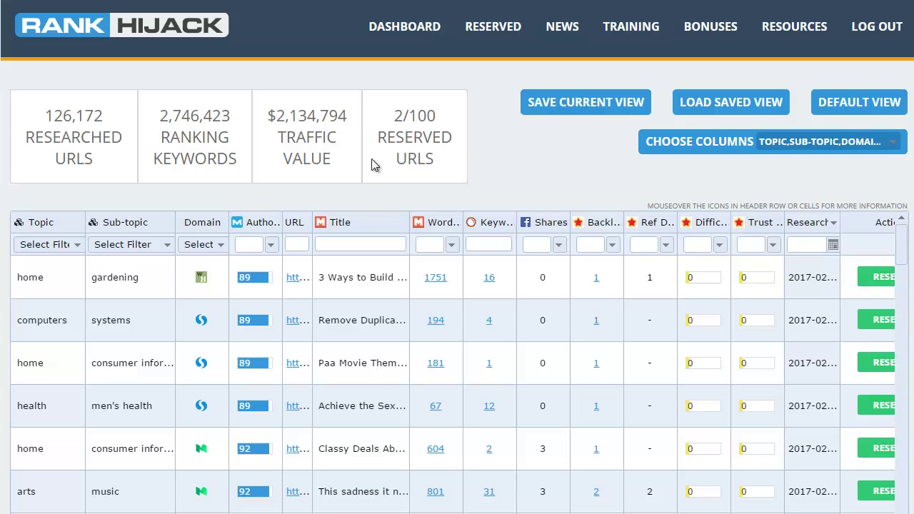
mouse_move(202, 287)
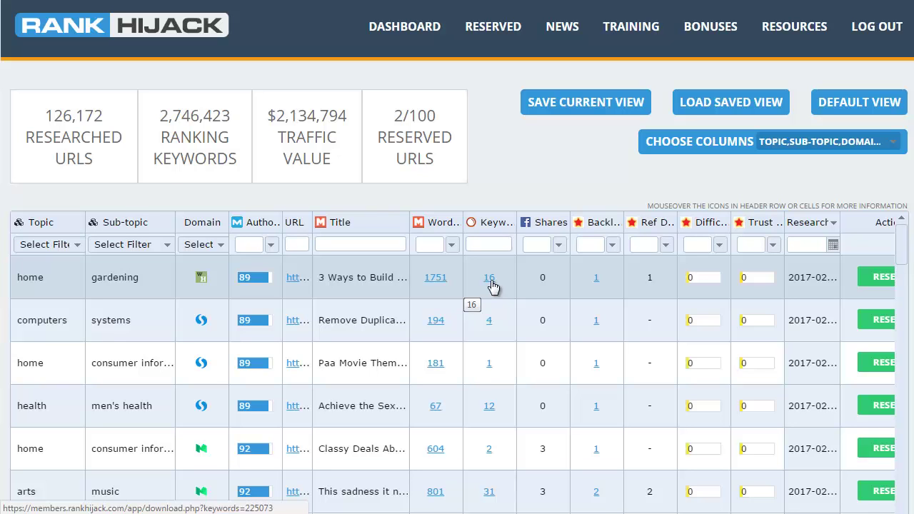
click(490, 282)
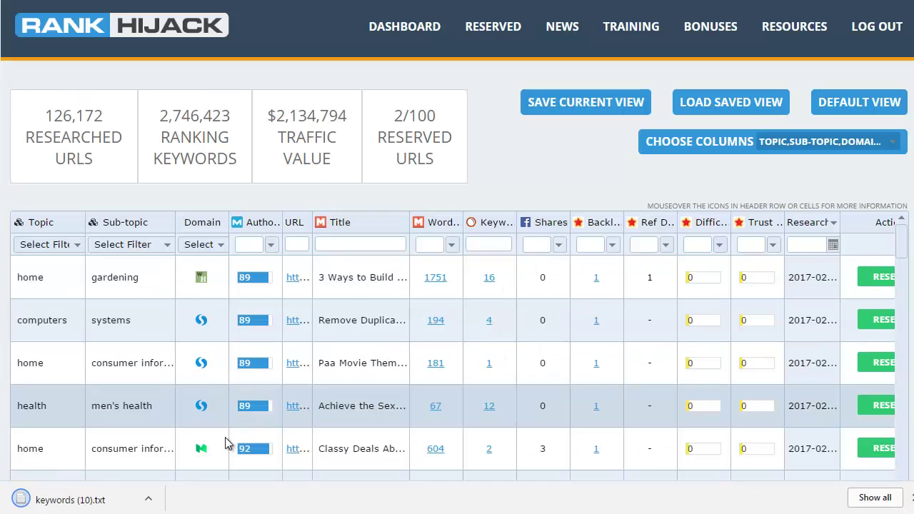
click(147, 498)
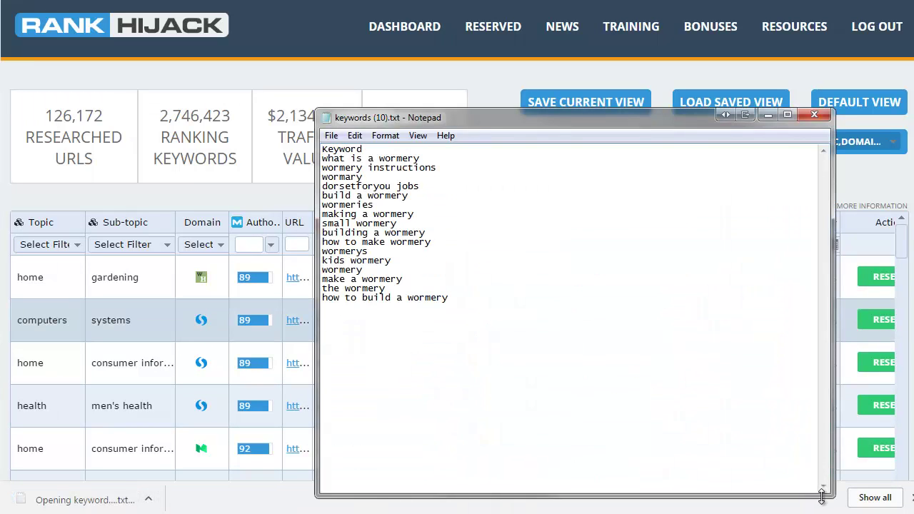
drag(821, 498, 632, 435)
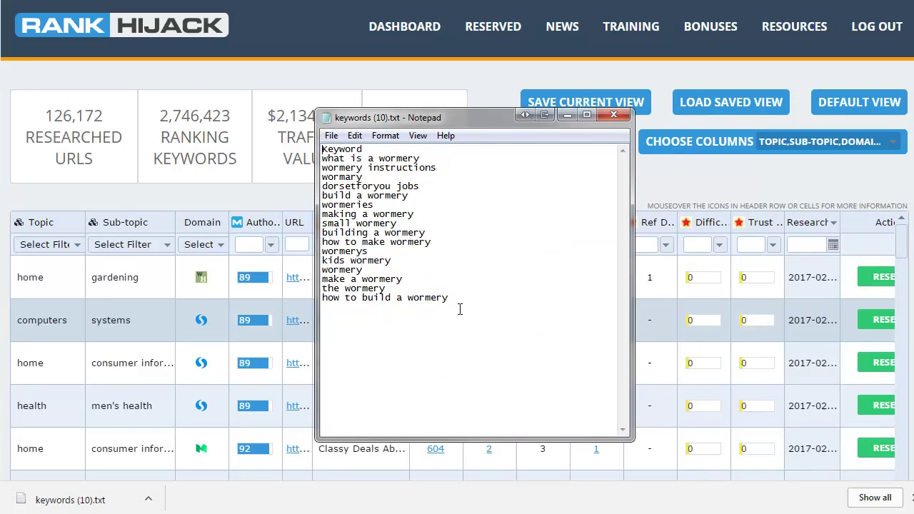
click(613, 115)
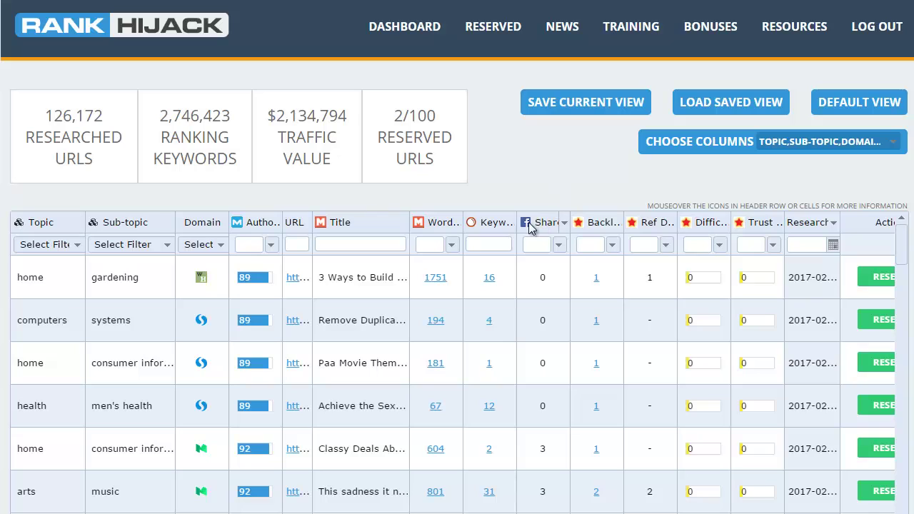
Shrink the Research column leftward so the Actions column's Reserve buttons are fully visible
mouse_move(528, 226)
mouse_move(686, 224)
mouse_move(741, 225)
mouse_move(633, 225)
drag(839, 218, 801, 217)
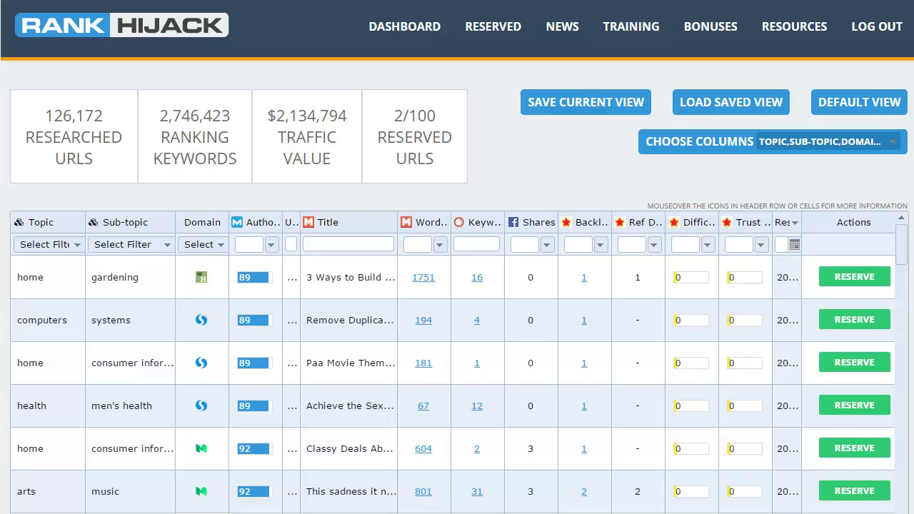
Set the Backlinks filter to 'greater than or equal' 5
click(600, 246)
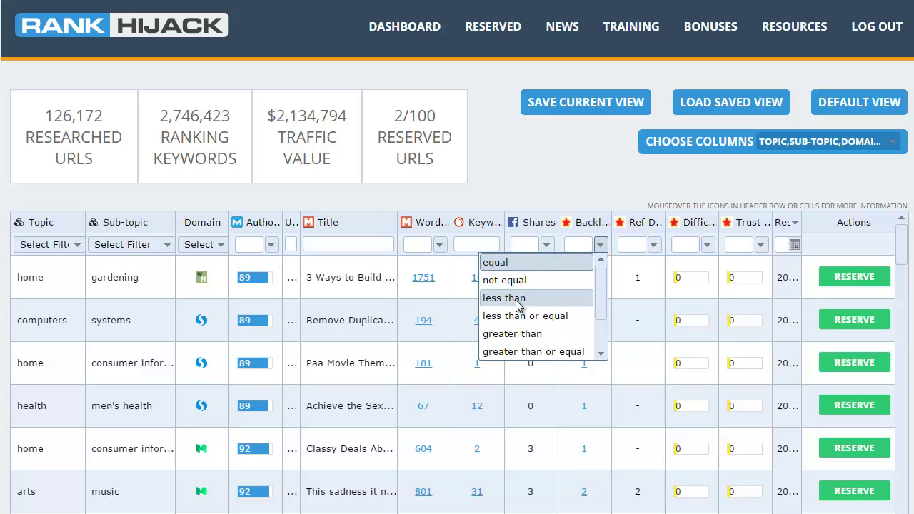
click(540, 289)
click(575, 244)
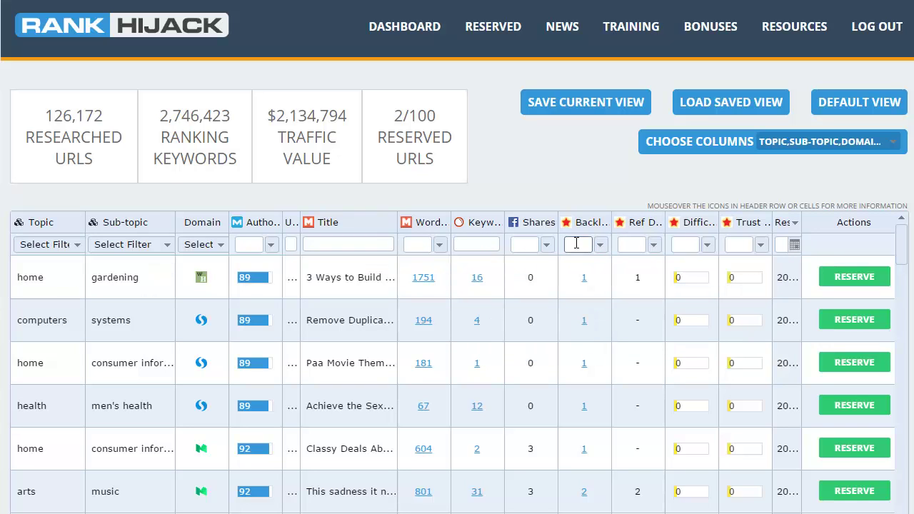
text(5)
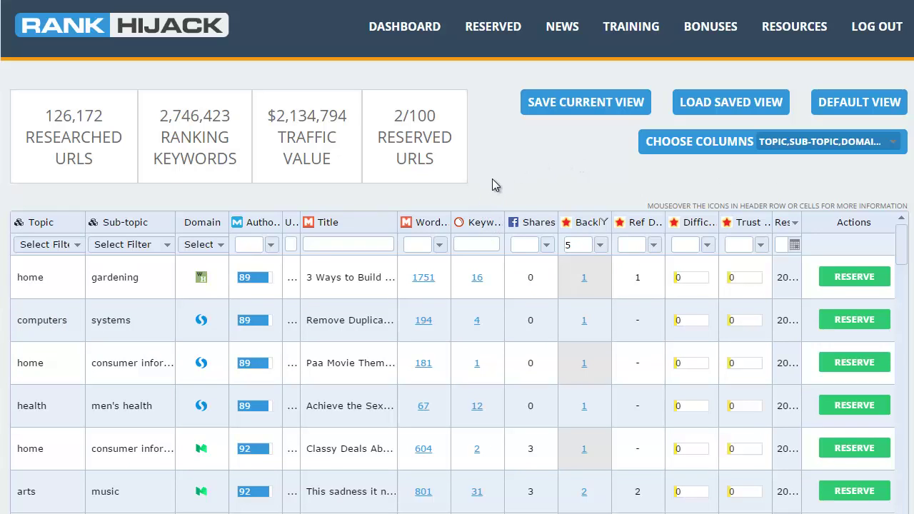
Sort by Keywords descending and uncheck (Select All) in the Topic filter
click(479, 226)
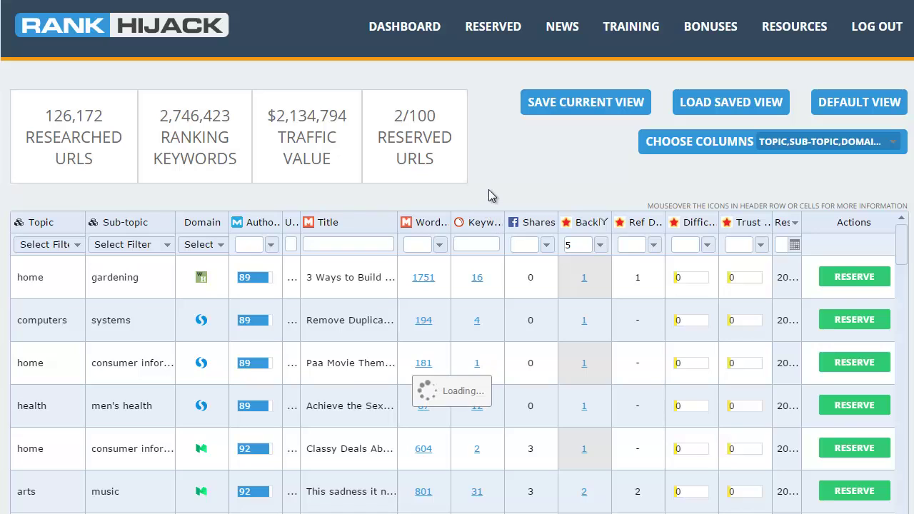
click(481, 224)
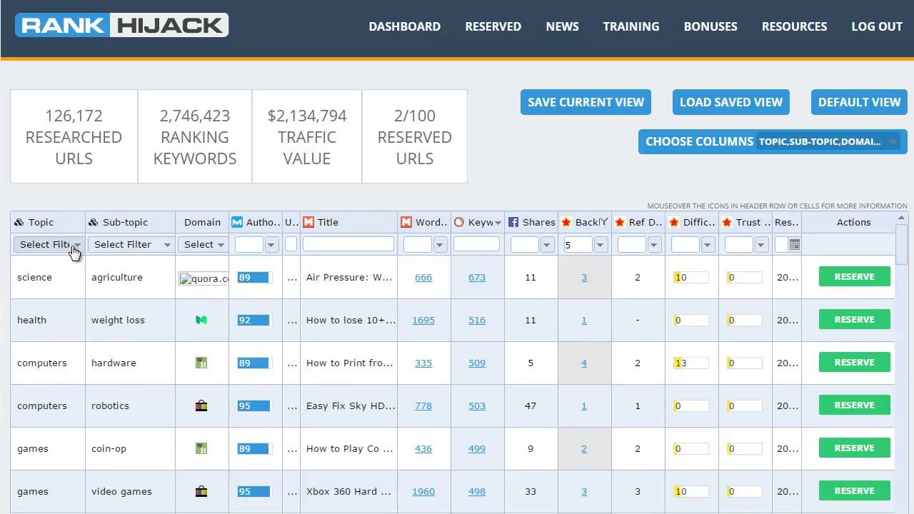
click(77, 244)
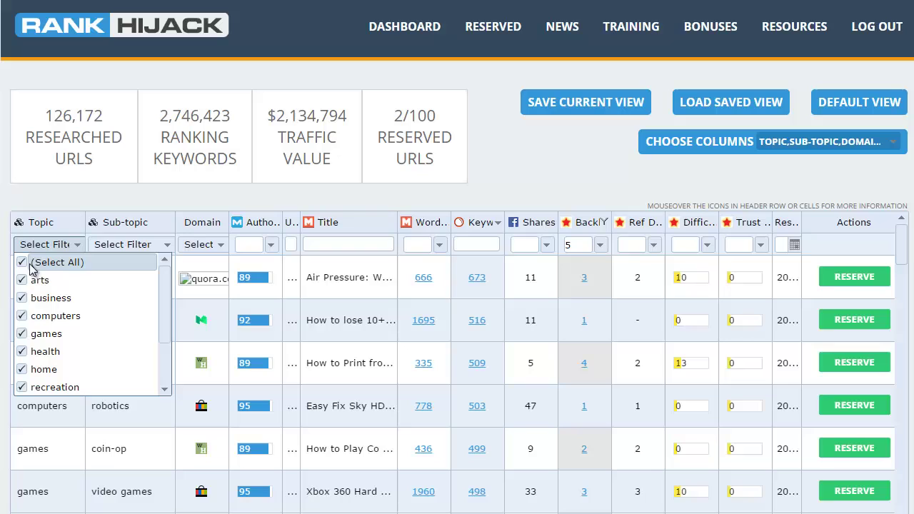
click(22, 263)
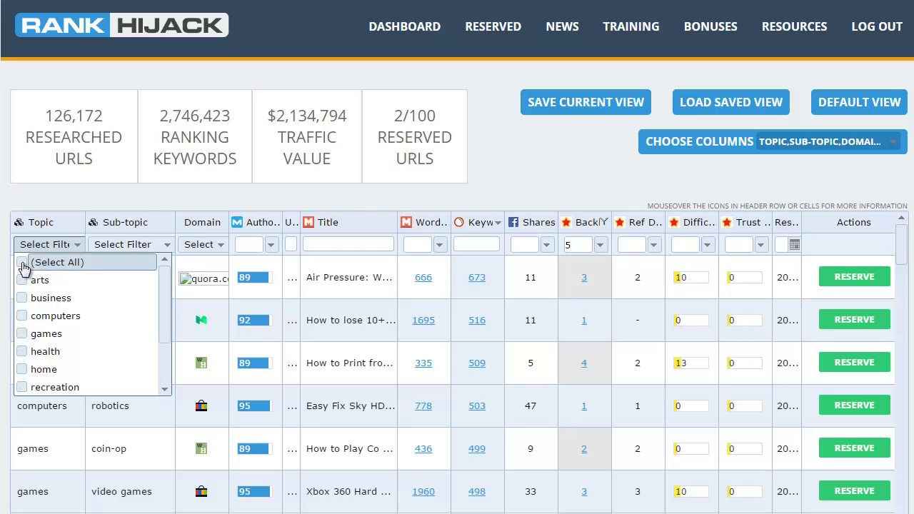
Tick only 'health' in the Topic filter and apply it
click(36, 352)
click(575, 178)
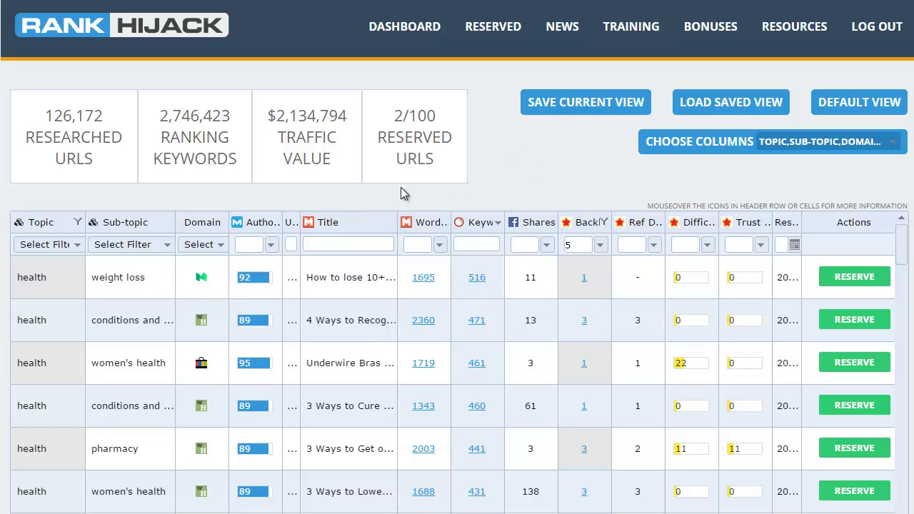
Widen the Title column in two drags and scroll down through the health article rows
drag(451, 217, 484, 218)
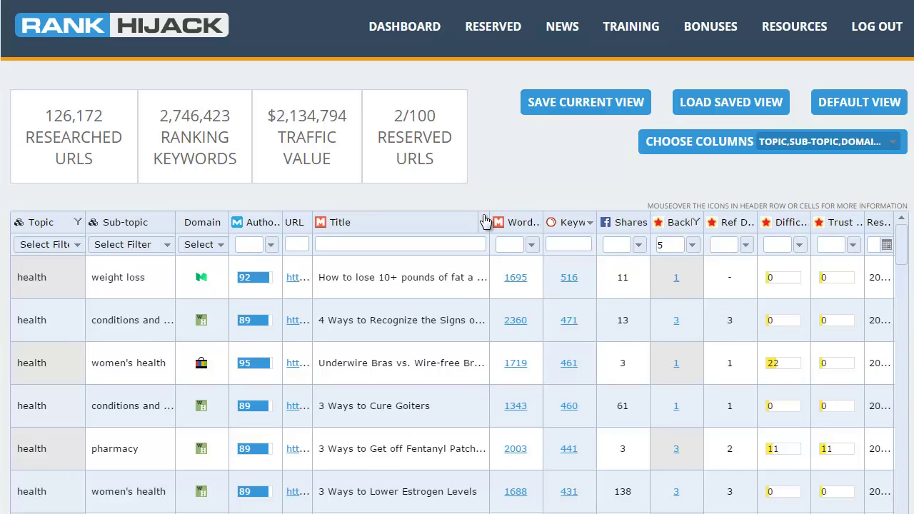
drag(540, 214, 532, 213)
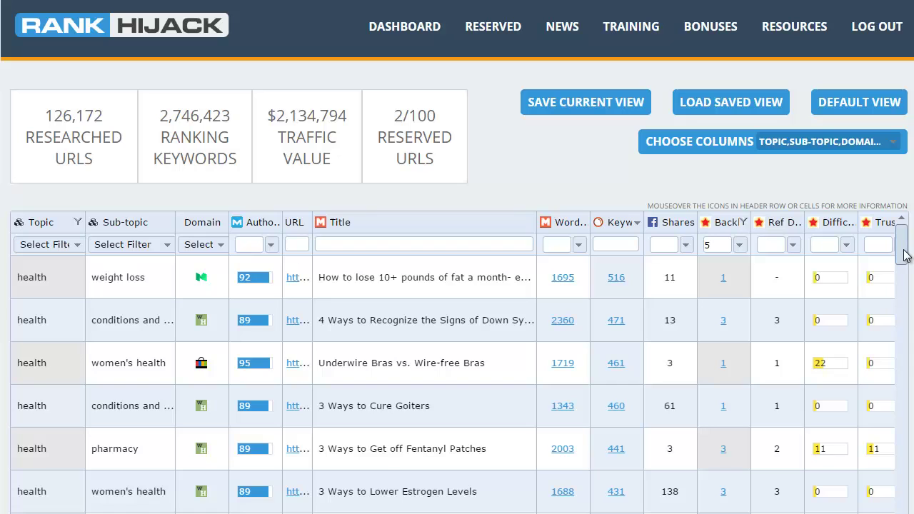
scroll(905, 267, down, 1)
drag(902, 265, 903, 427)
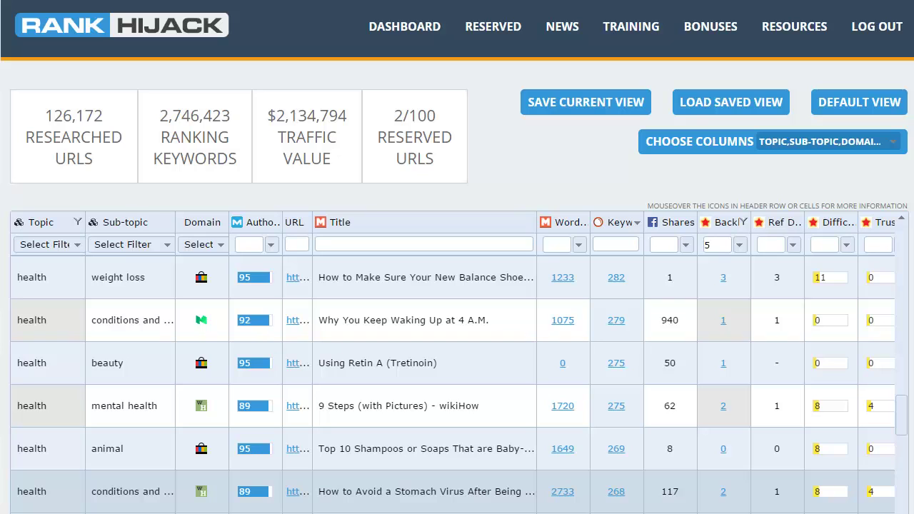
Reload the page with F5 to clear all filters, then select the Title filter box
key(F5)
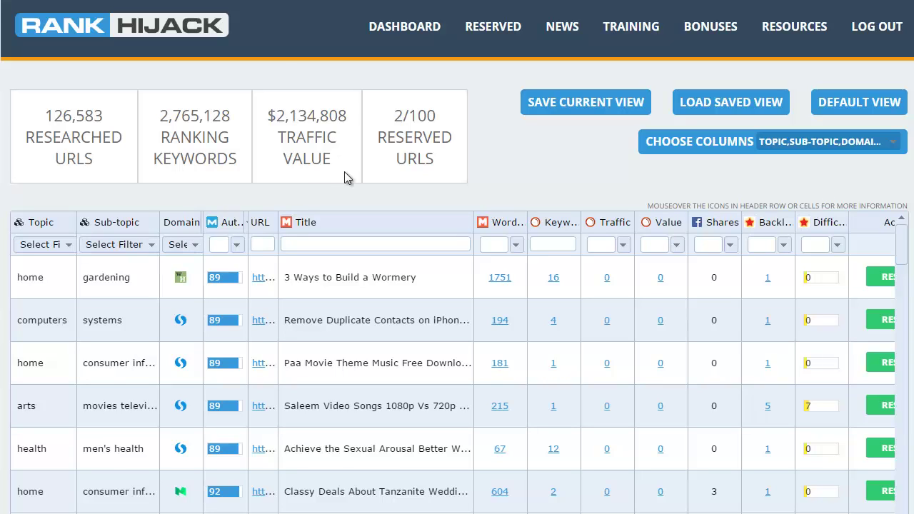
click(345, 245)
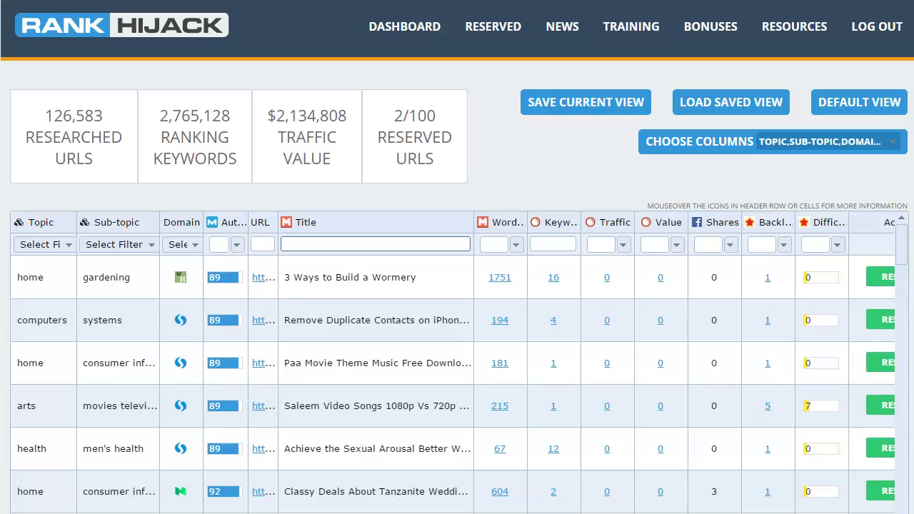
Filter titles by 'dog' and scroll through the matching results
click(376, 246)
text(dog)
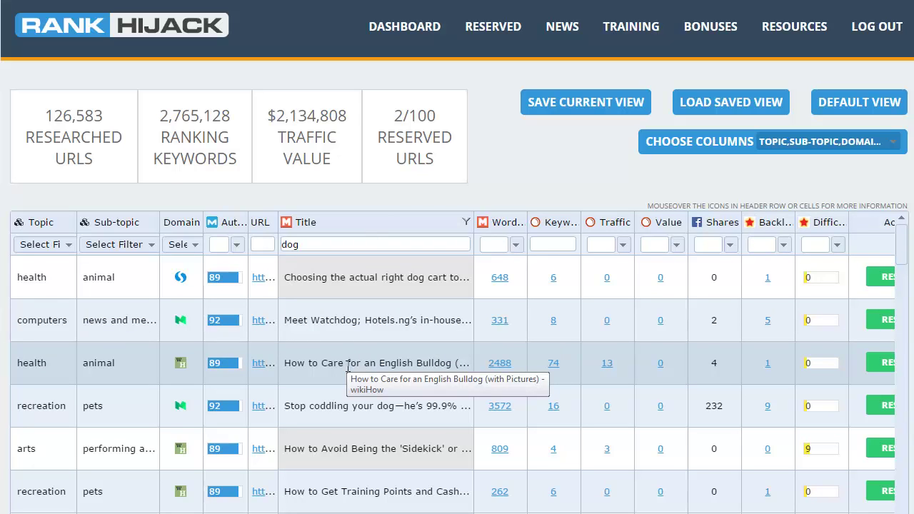
drag(901, 255, 909, 499)
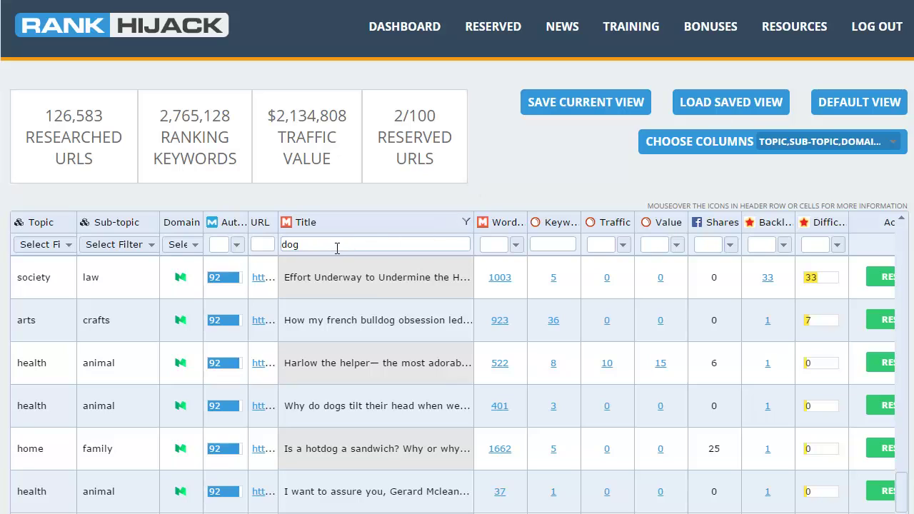
Replace the 'dog' title filter with 'guitar' and scroll through the guitar results
drag(307, 246, 279, 245)
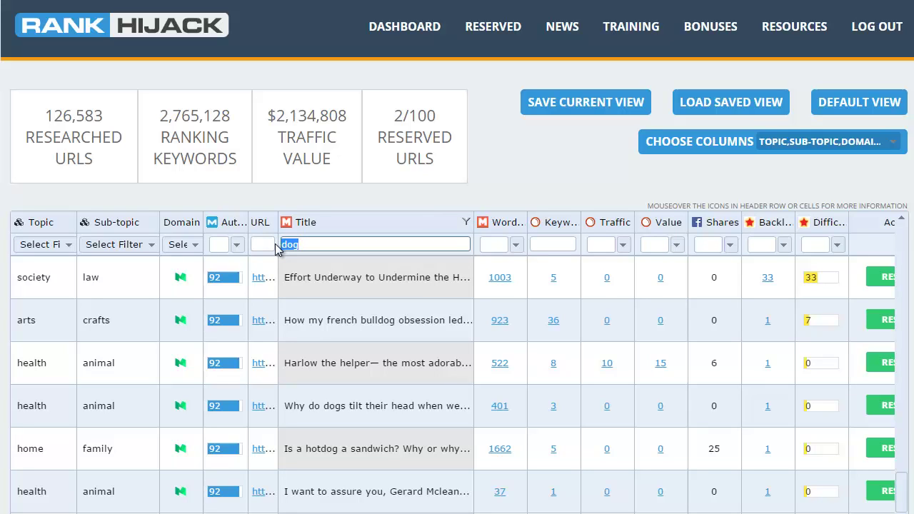
text(guite)
key(BackSpace)
text(ar)
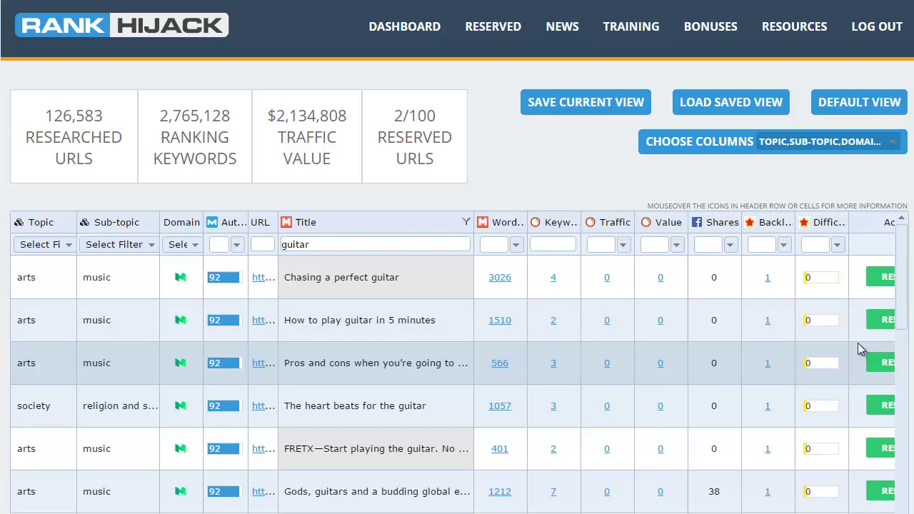
drag(900, 318, 905, 444)
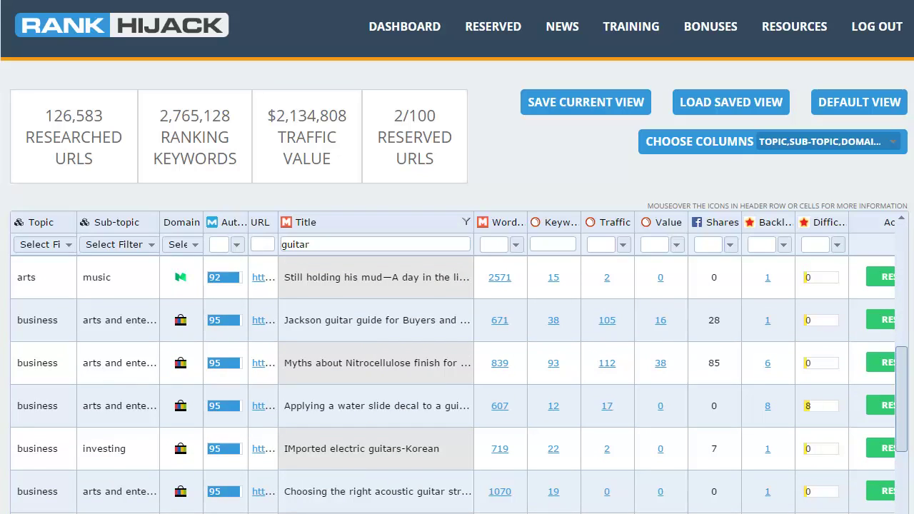
scroll(457, 386, down, 1)
scroll(457, 385, down, 2)
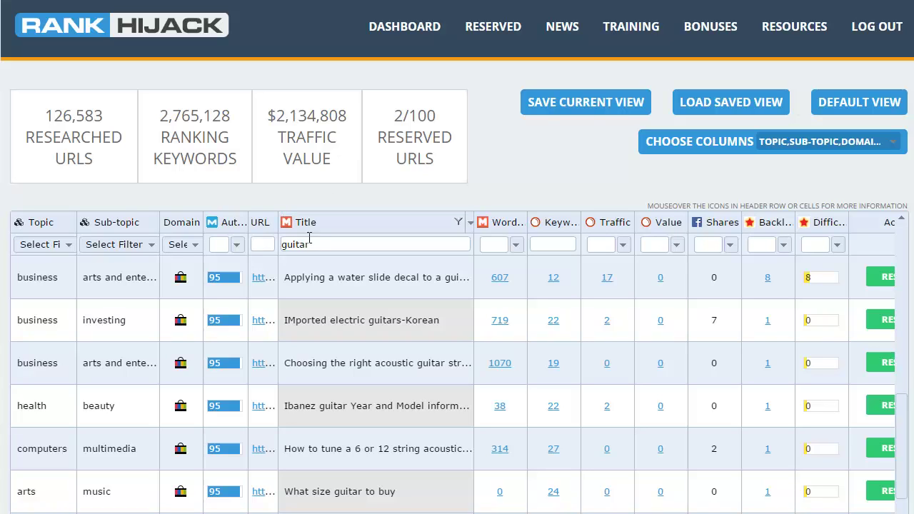
drag(310, 244, 242, 247)
text(came)
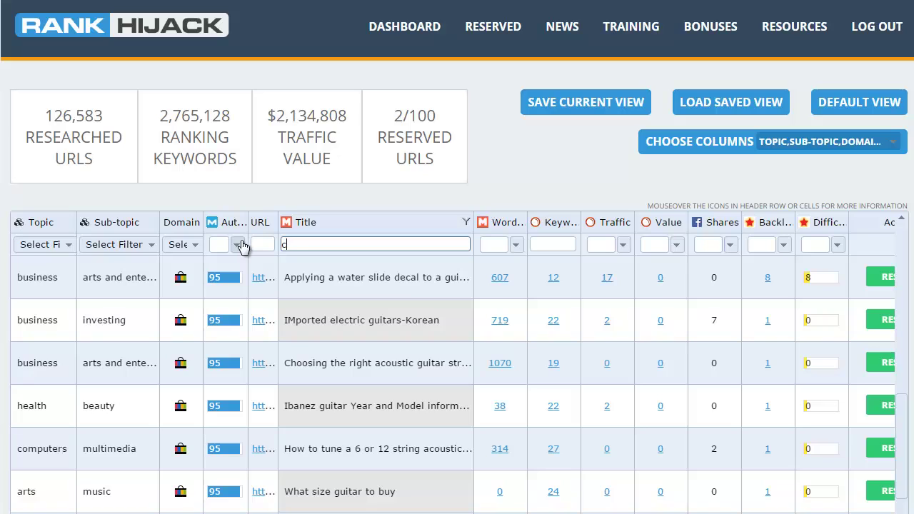
text(ra)
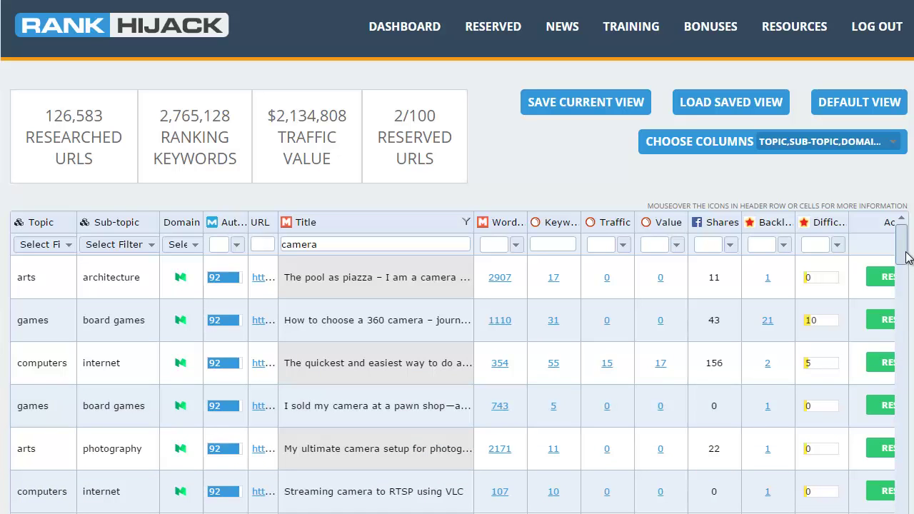
drag(904, 243, 907, 504)
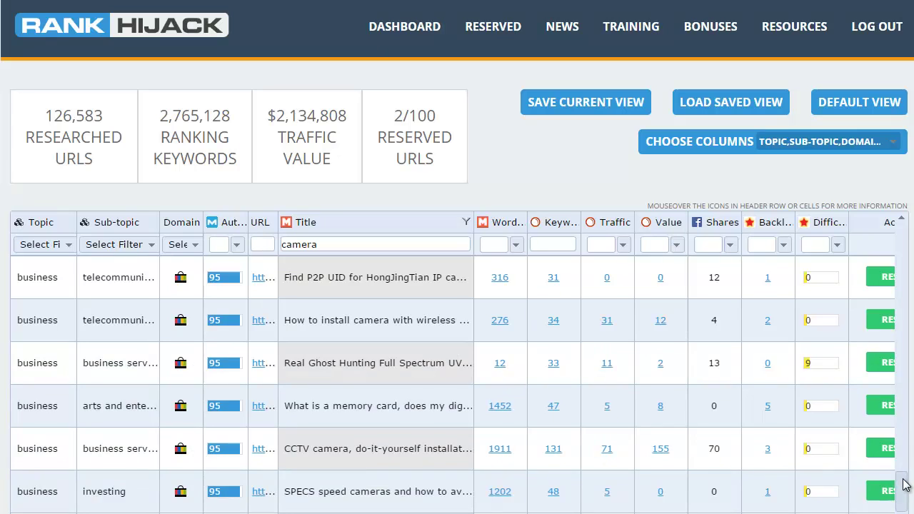
scroll(901, 410, up, 3)
drag(900, 457, 900, 235)
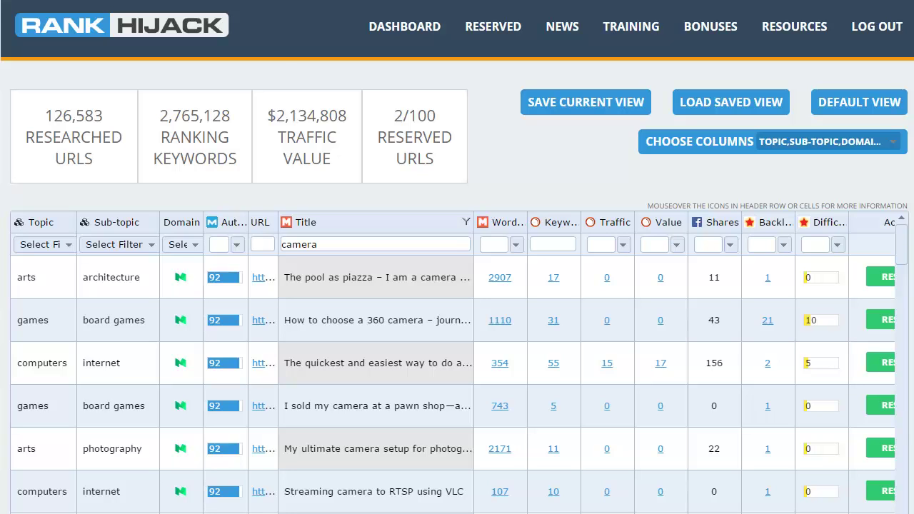
Reserve the third-row computers/internet Facebook Live camera article, bringing reservations to 3/100
scroll(856, 389, down, 1)
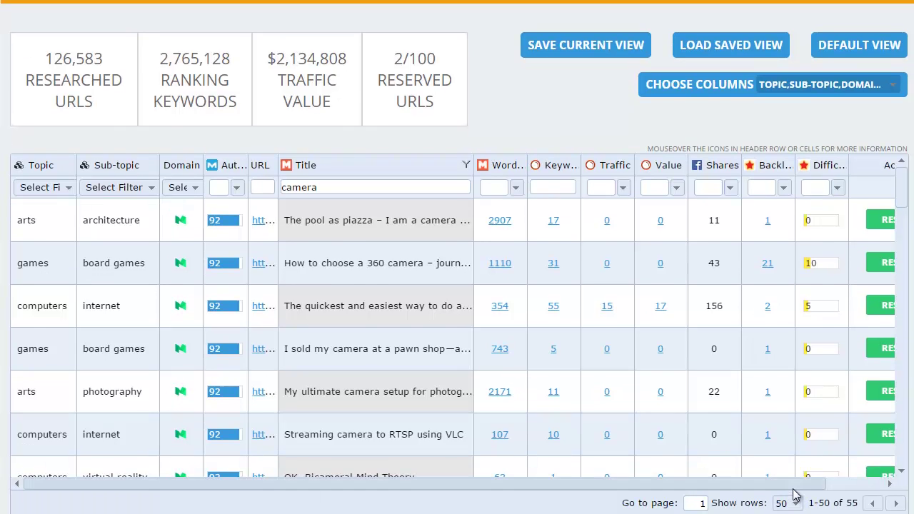
click(879, 485)
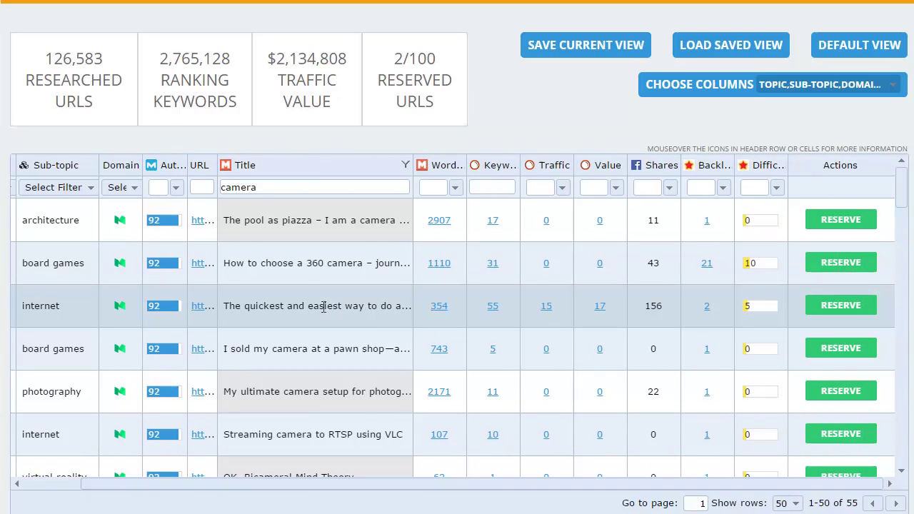
click(851, 318)
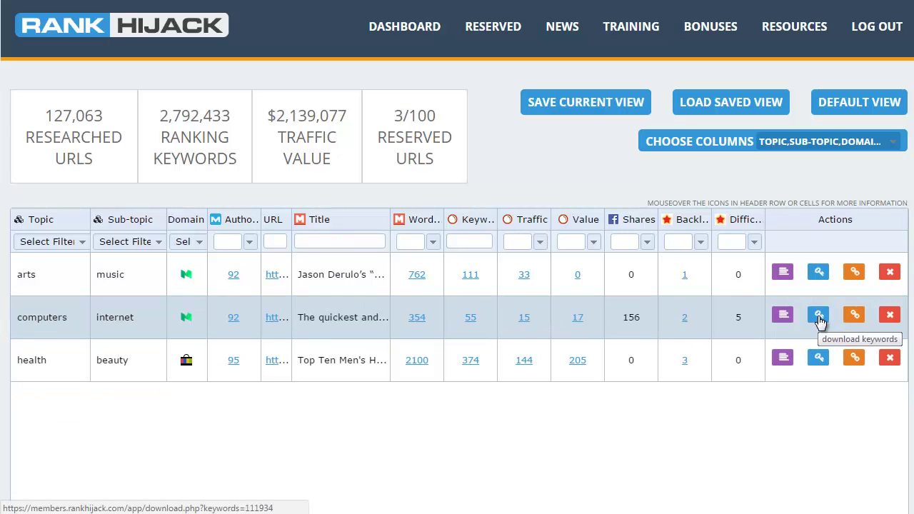
Download the computers URL keyword list and review keywords (12).txt in Notepad, then close it
click(818, 315)
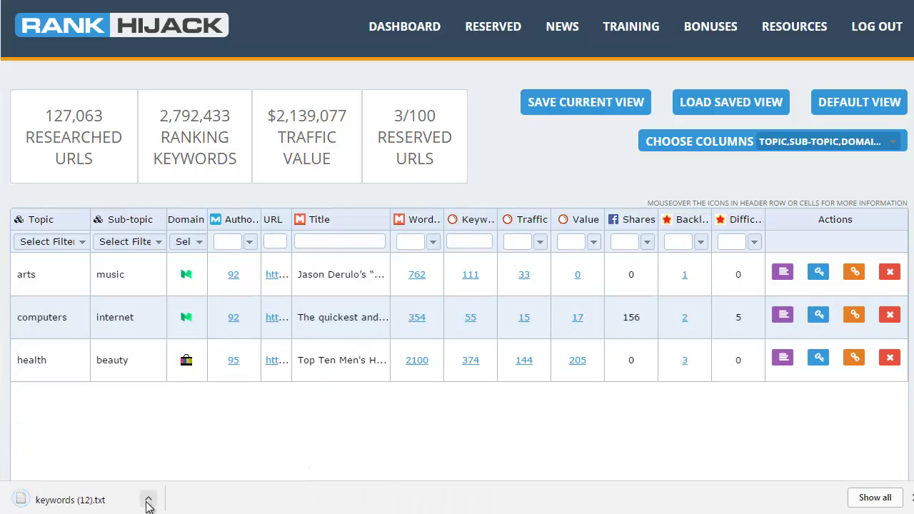
click(143, 500)
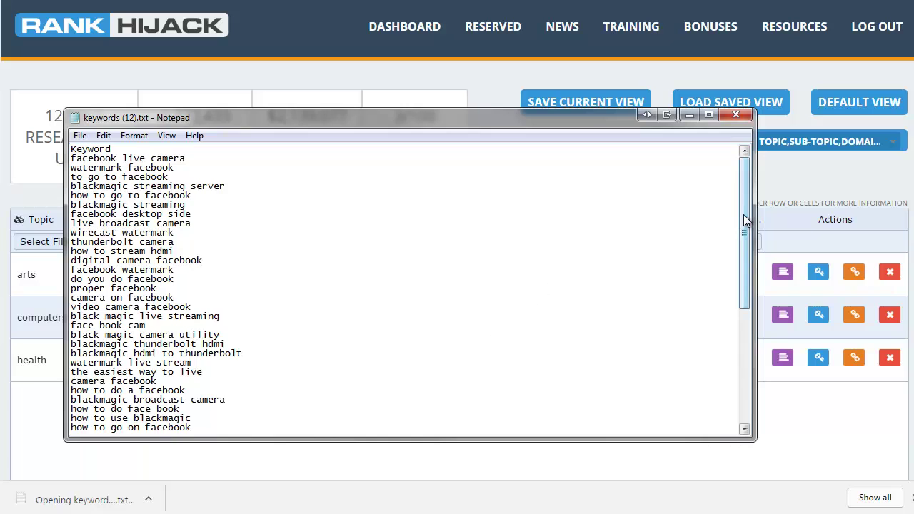
drag(743, 214, 740, 122)
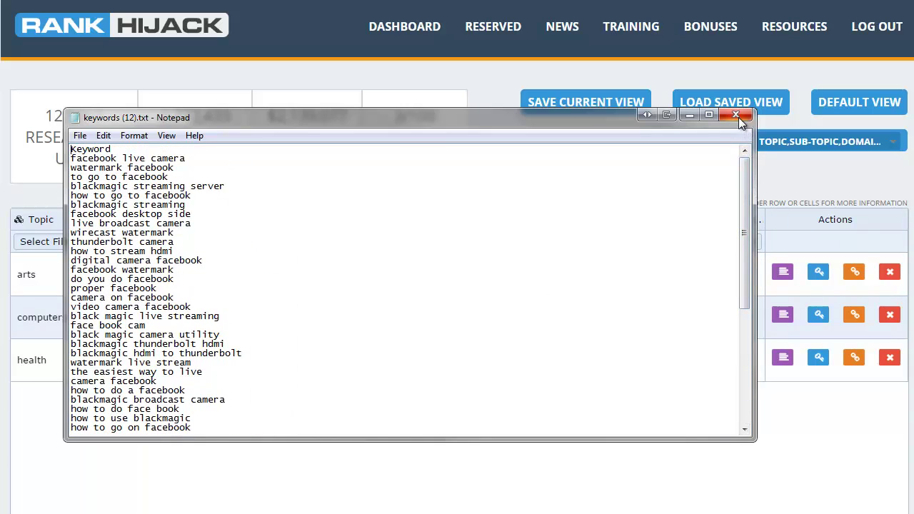
click(736, 115)
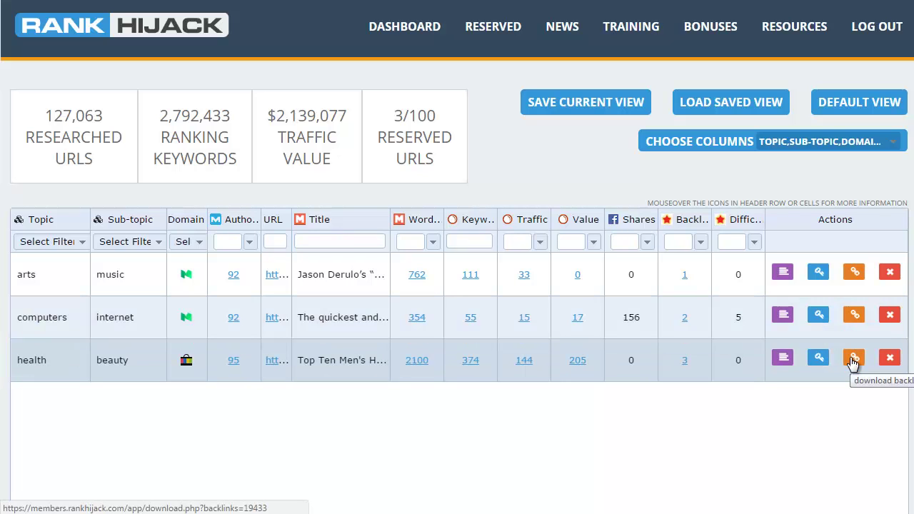
Download the health URL backlinks and open backlinks (3).txt in Notepad
click(852, 363)
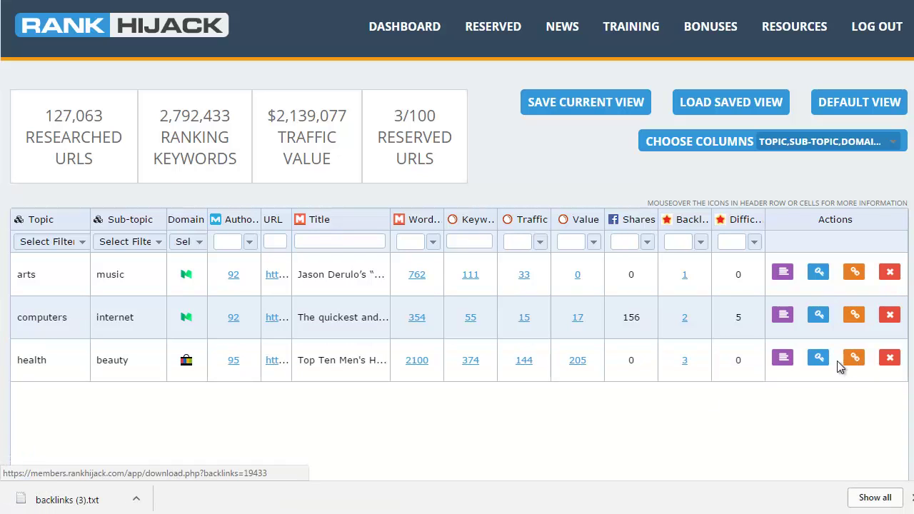
click(127, 492)
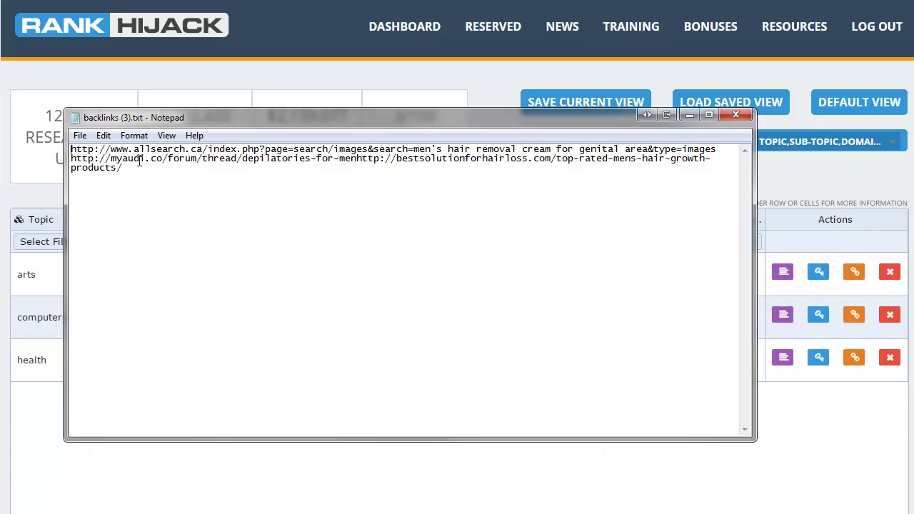
click(357, 159)
Put the third backlink URL on its own line, then close the file without saving
key(Return)
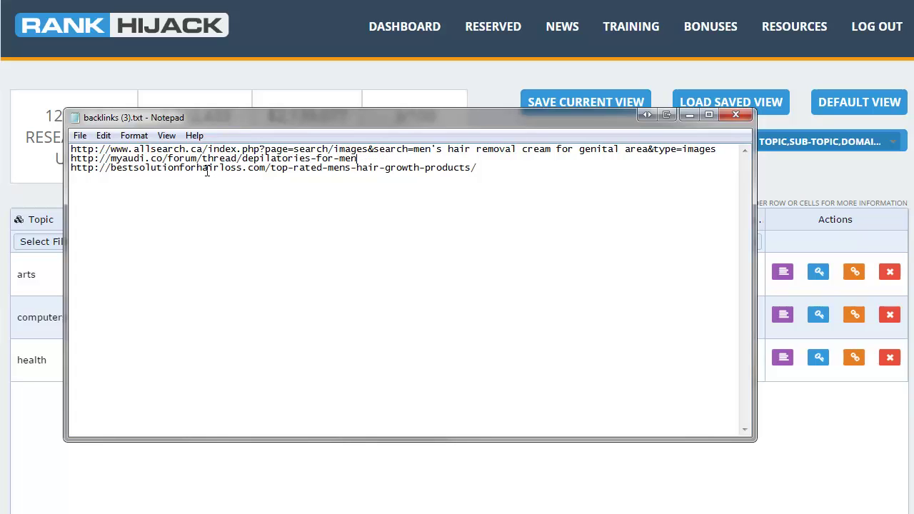
click(726, 120)
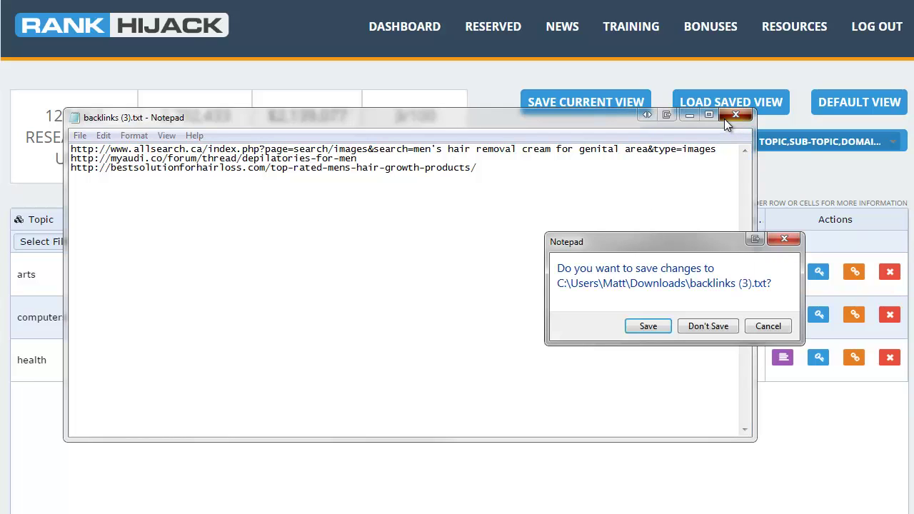
click(706, 326)
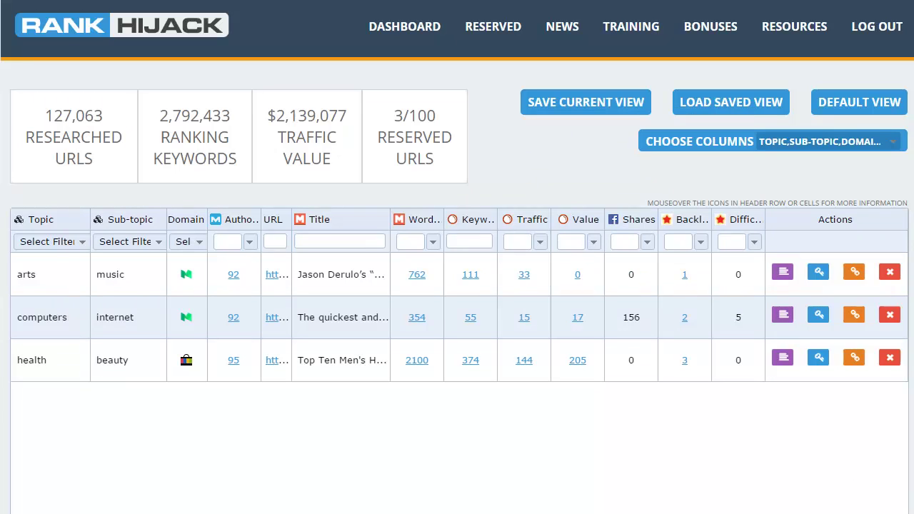